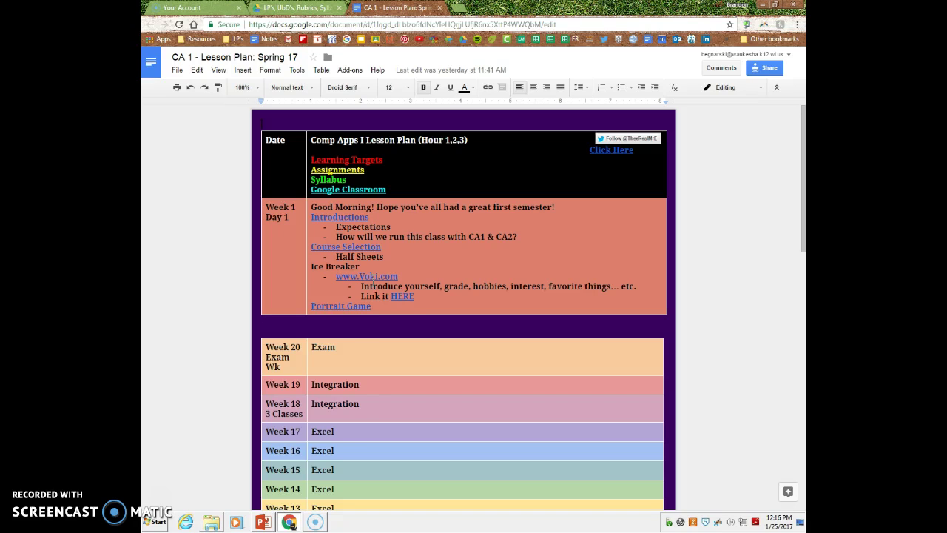
# Step: Open the document linked from Portrait Game in the Week 1 Day 1 row of the lesson plan
pyautogui.click(344, 305)
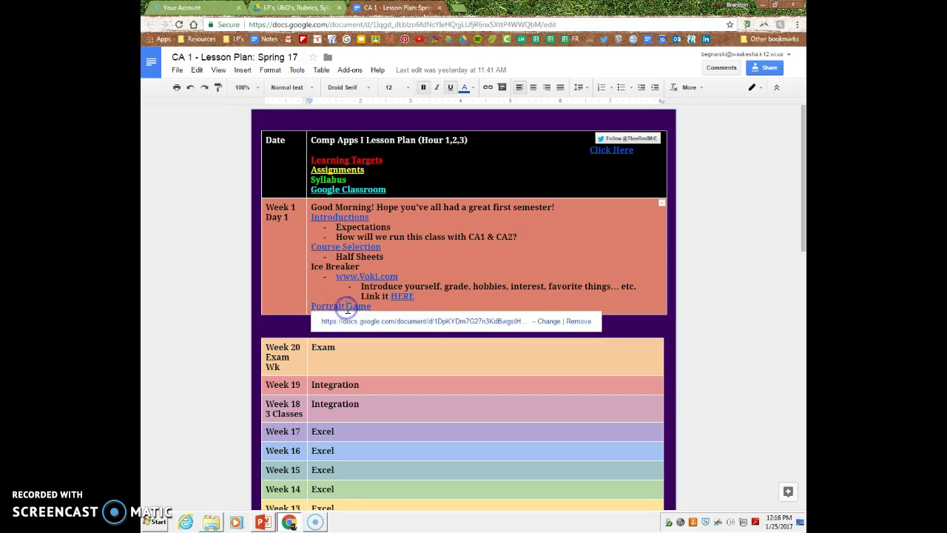
pyautogui.click(355, 324)
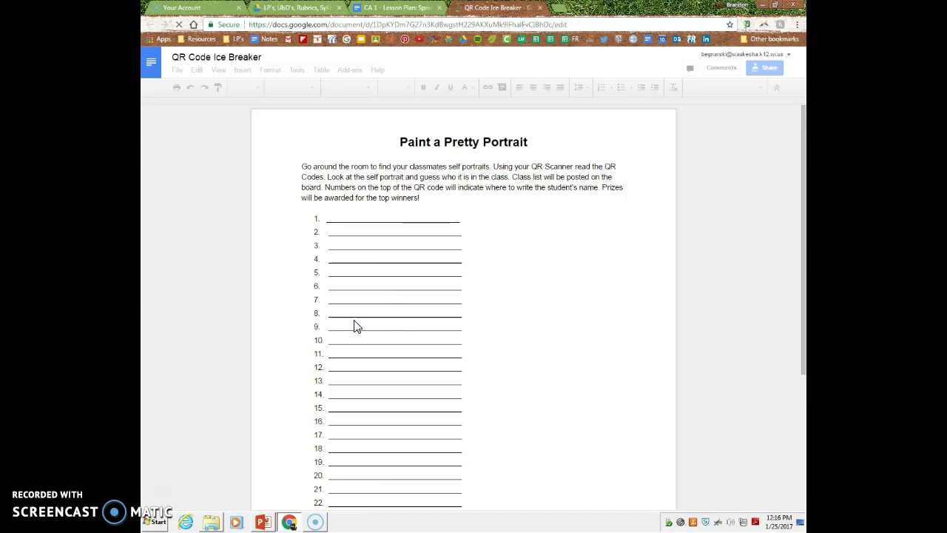
pyautogui.click(363, 313)
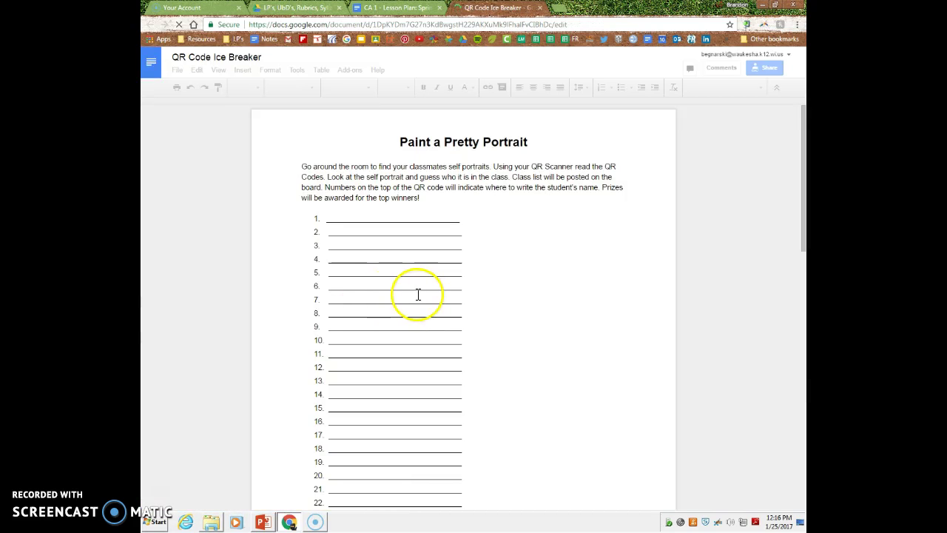
# Step: Review the Paint a Pretty Portrait worksheet and the numbered self-portrait instructions on its second page
pyautogui.moveTo(797, 178)
pyautogui.mouseDown()
pyautogui.moveTo(803, 222)
pyautogui.moveTo(804, 191)
pyautogui.mouseUp()
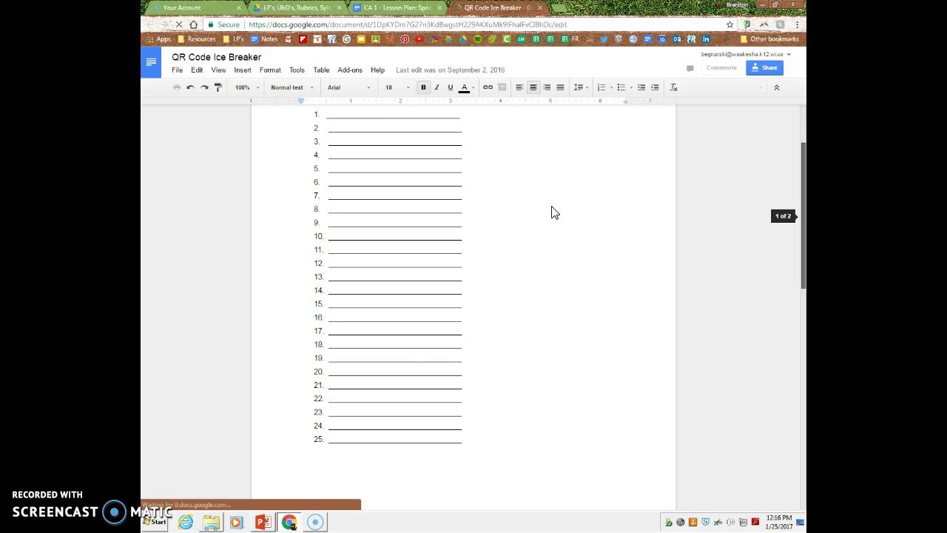
pyautogui.scroll(2, 554, 207)
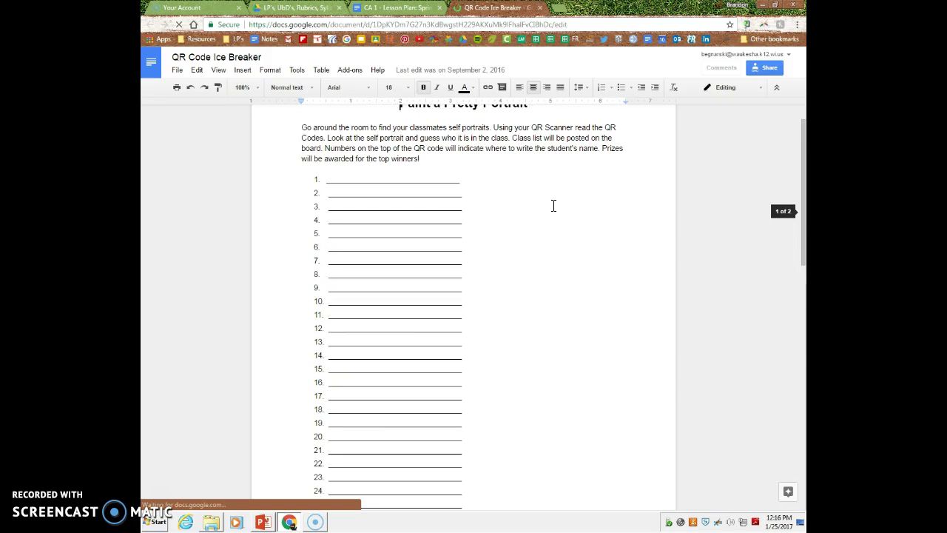
pyautogui.scroll(1, 553, 206)
pyautogui.scroll(-3, 796, 144)
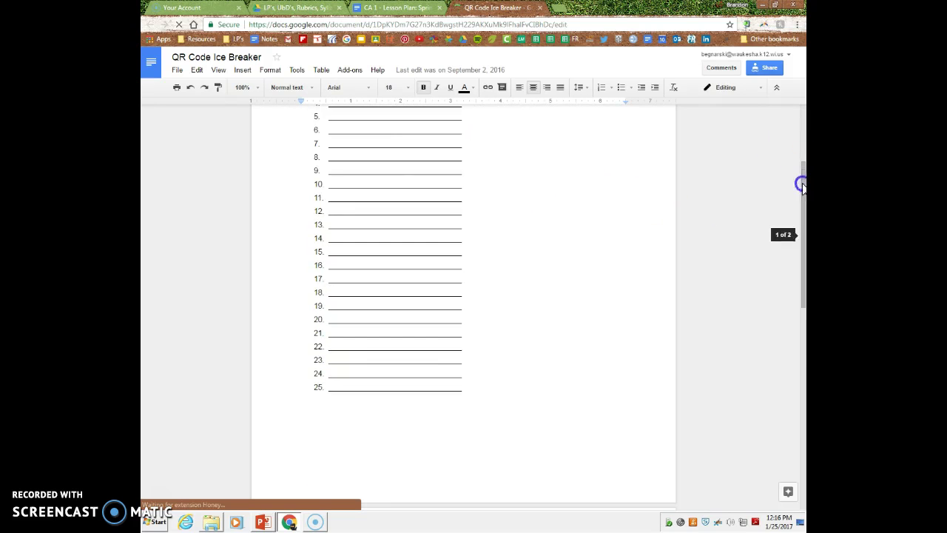
pyautogui.scroll(3, 799, 222)
pyautogui.scroll(-10, 802, 289)
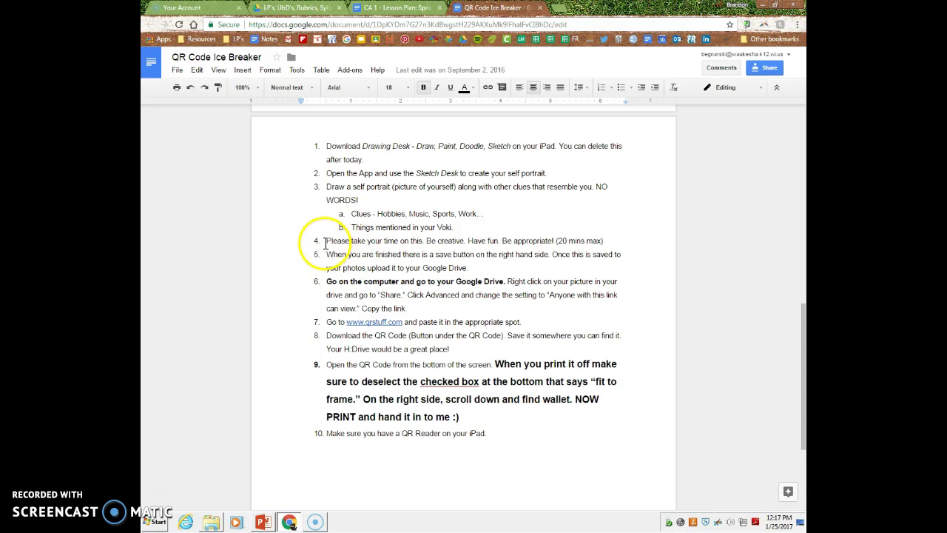
pyautogui.moveTo(324, 241); pyautogui.dragTo(514, 243)
pyautogui.click(509, 242)
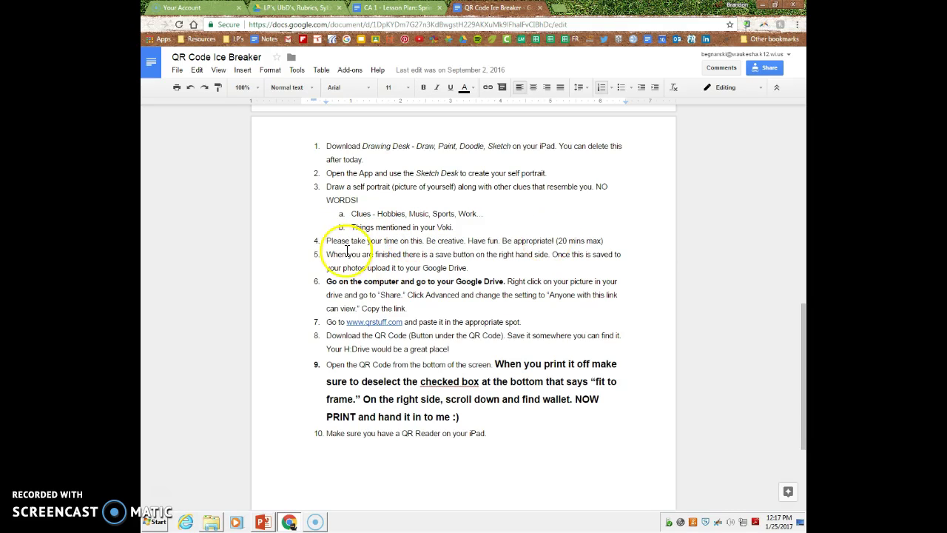
# Step: Preview the self-portrait File_000.jpeg in My Drive, then return to the QR Code Ice Breaker instructions
pyautogui.click(260, 8)
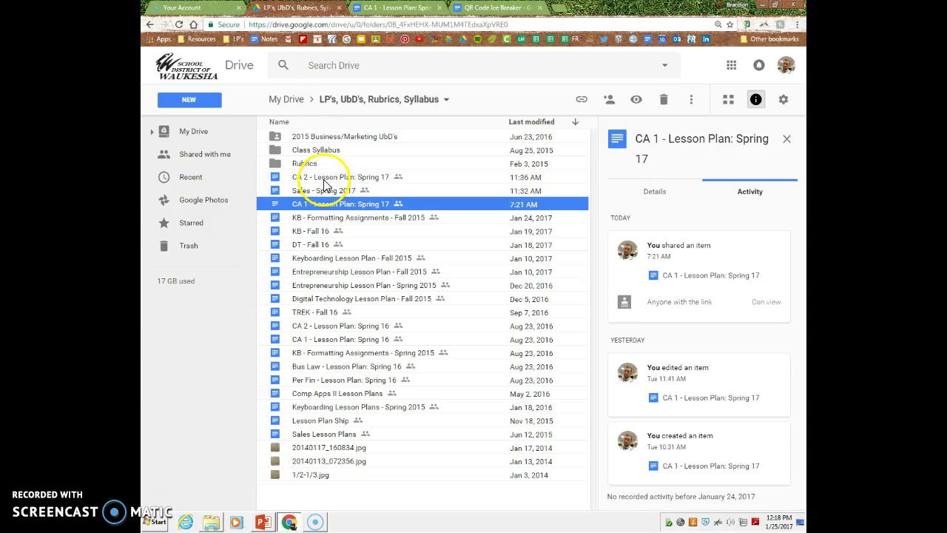
pyautogui.click(219, 134)
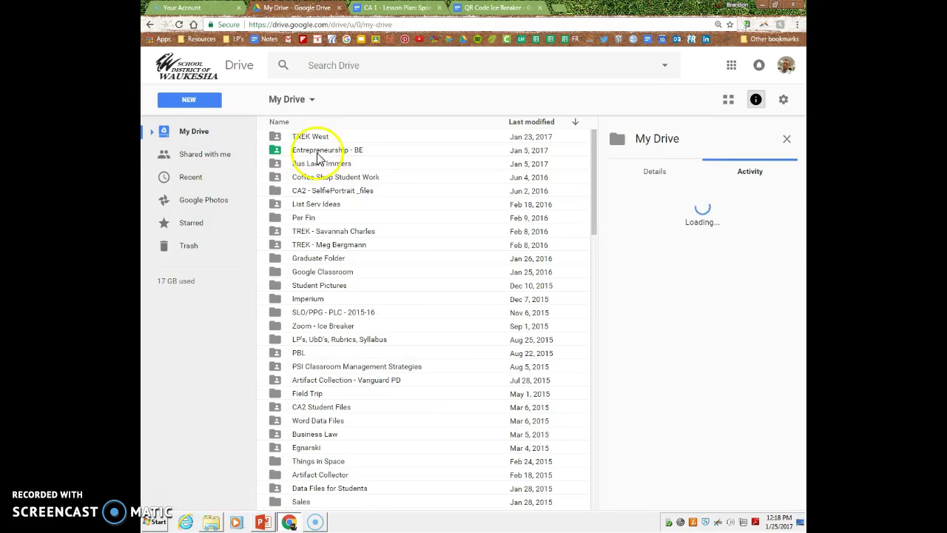
pyautogui.scroll(-4, 318, 171)
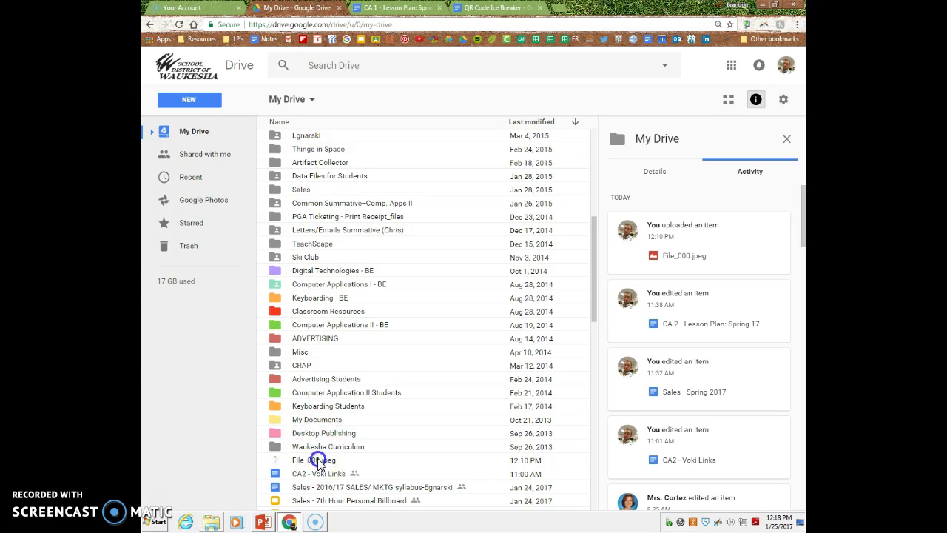
pyautogui.doubleClick(318, 460)
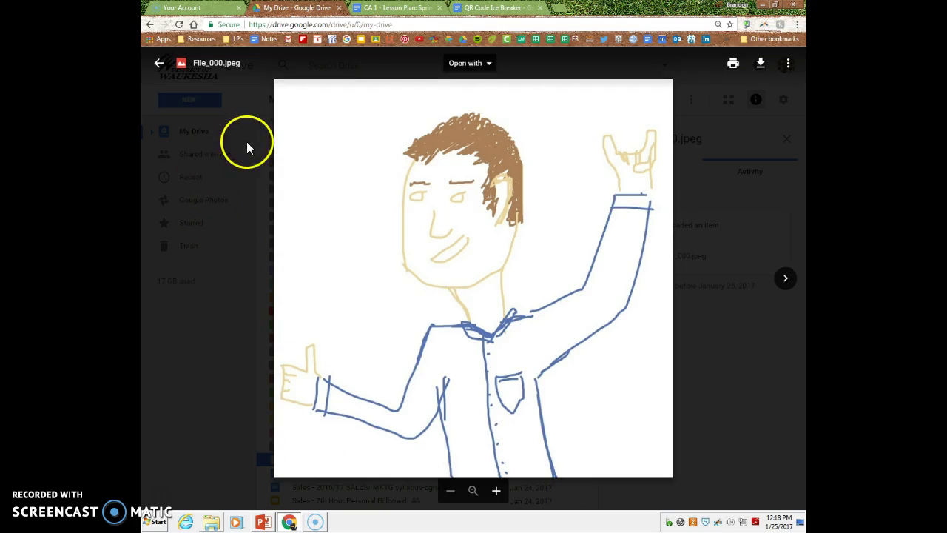
pyautogui.click(355, 71)
pyautogui.click(466, 8)
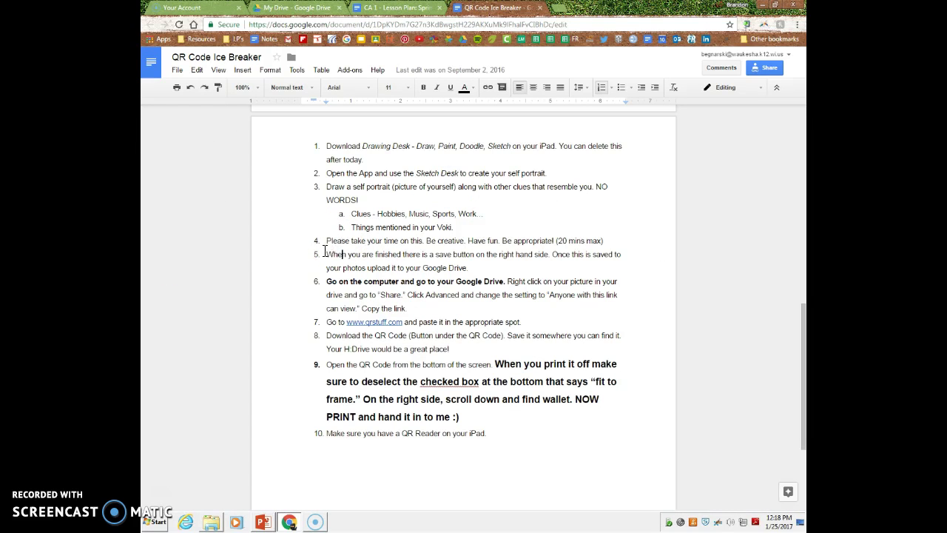
# Step: Set the advanced sharing of File_000.jpeg in Google Drive to anyone with the link can view
pyautogui.click(295, 8)
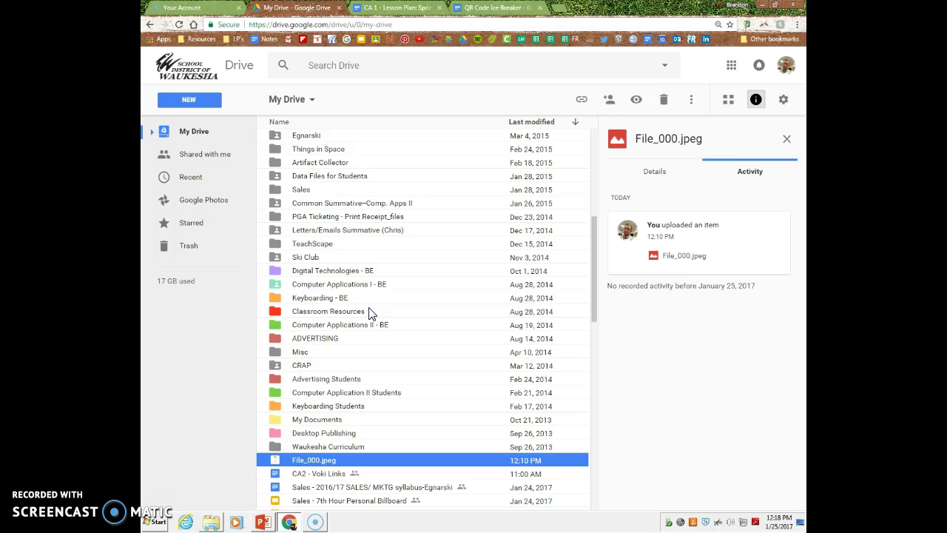
pyautogui.rightClick(316, 459)
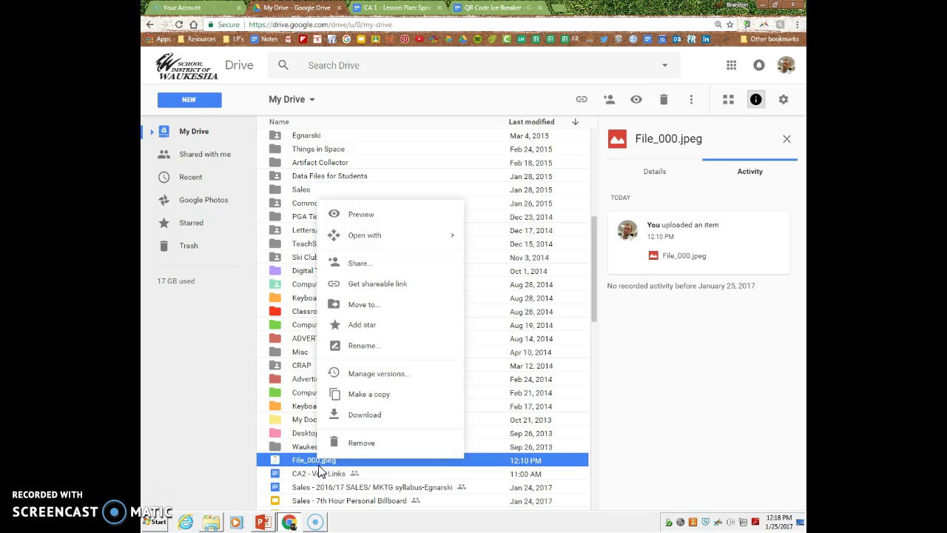
pyautogui.click(373, 268)
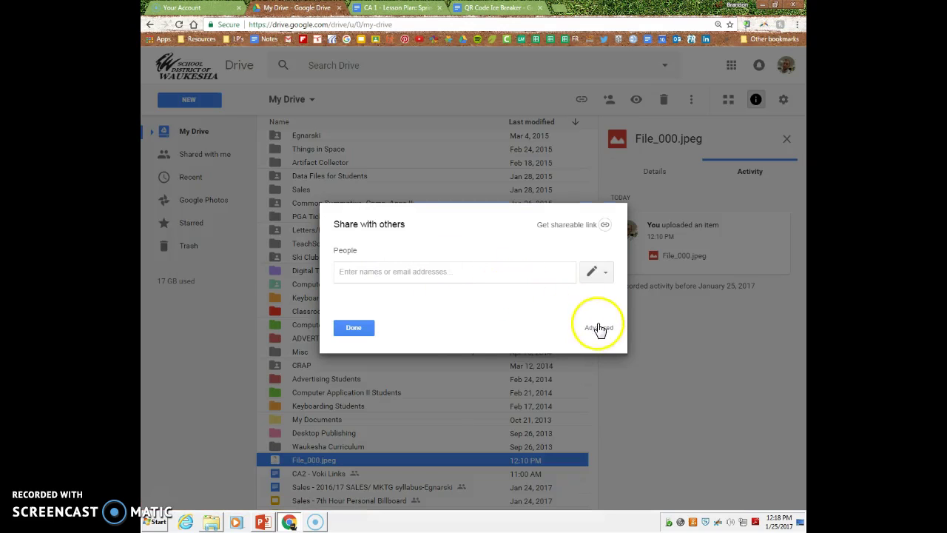
pyautogui.click(600, 328)
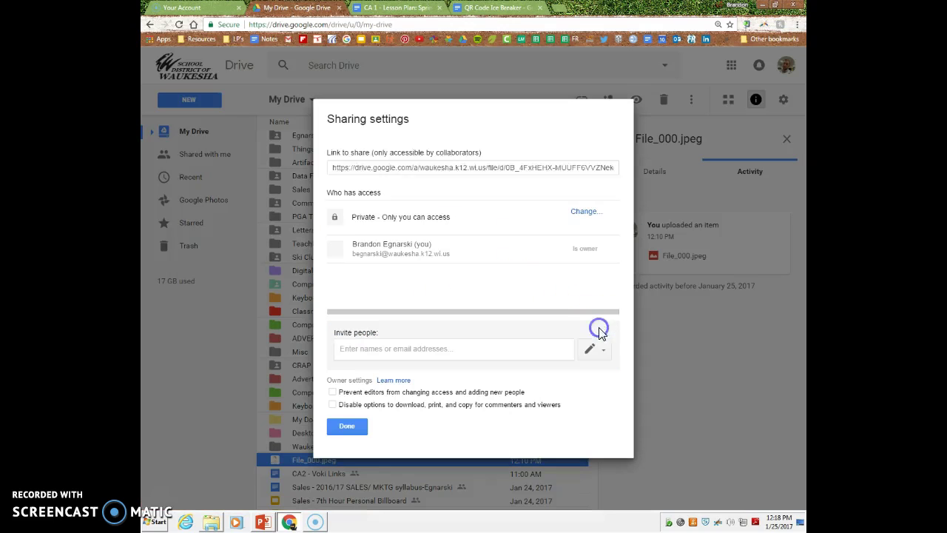
pyautogui.click(588, 215)
pyautogui.click(409, 221)
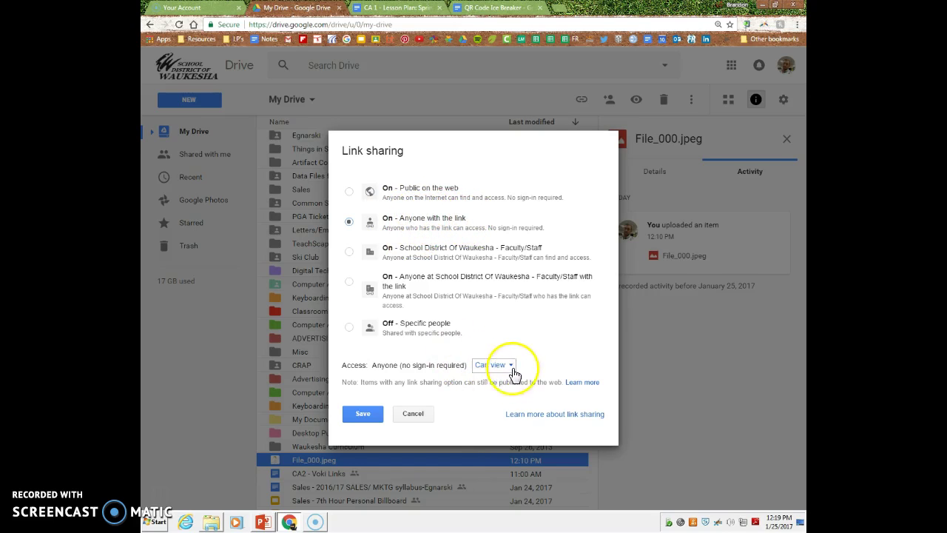
pyautogui.click(376, 414)
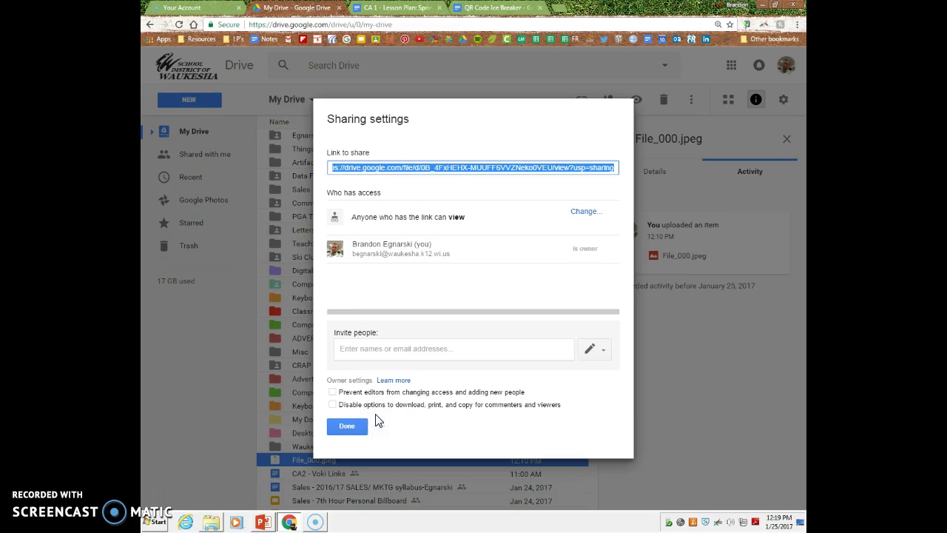
# Step: Copy the sharing link of File_000.jpeg and close the sharing settings
pyautogui.rightClick(378, 168)
pyautogui.click(387, 176)
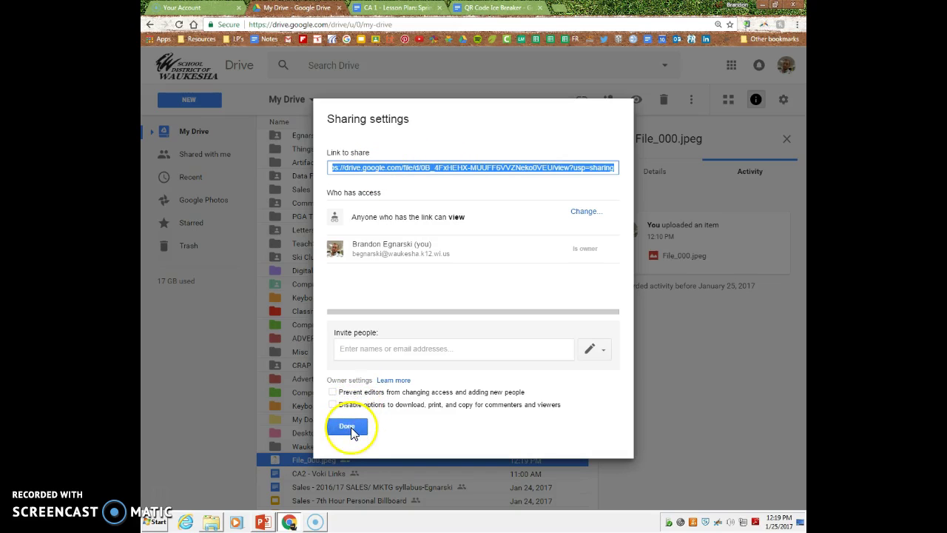
pyautogui.click(347, 427)
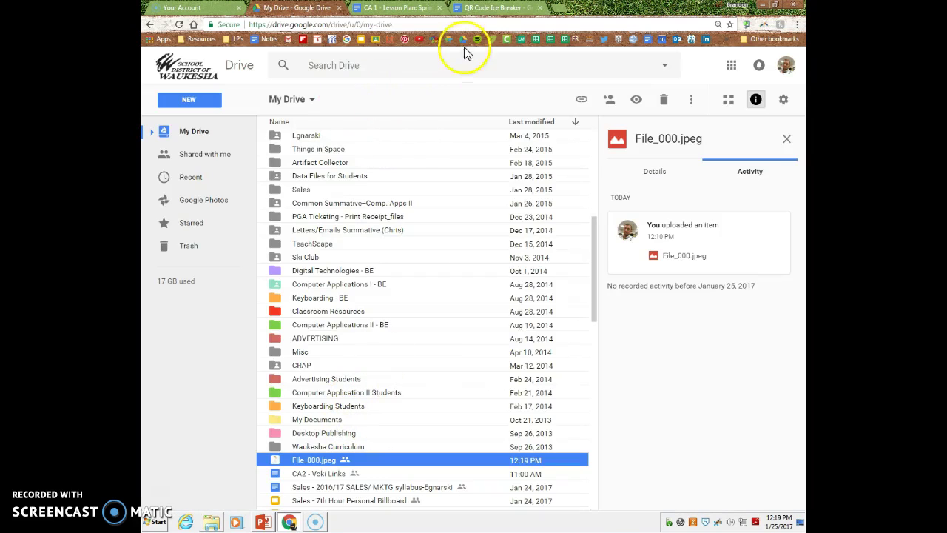
pyautogui.click(492, 8)
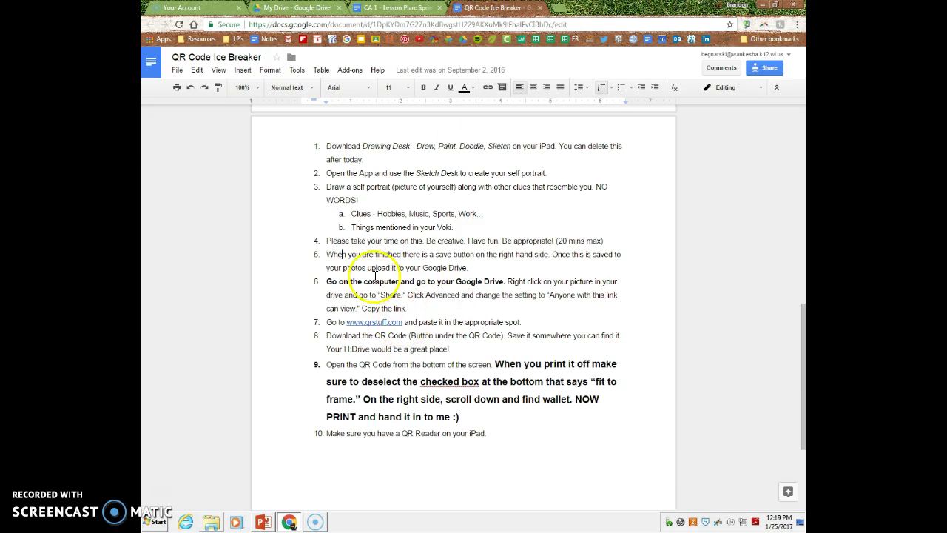
pyautogui.click(363, 323)
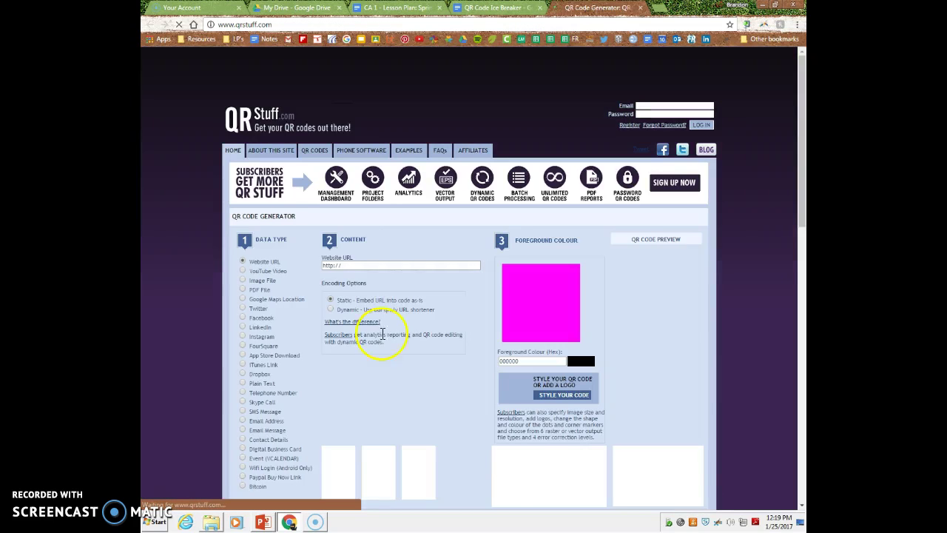
pyautogui.click(375, 267)
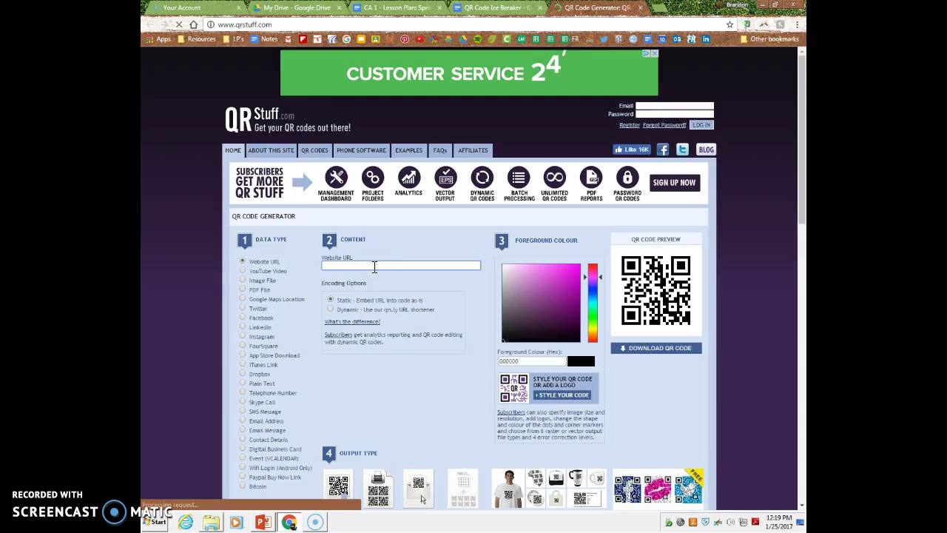
pyautogui.hotkey('ctrl', 'v')
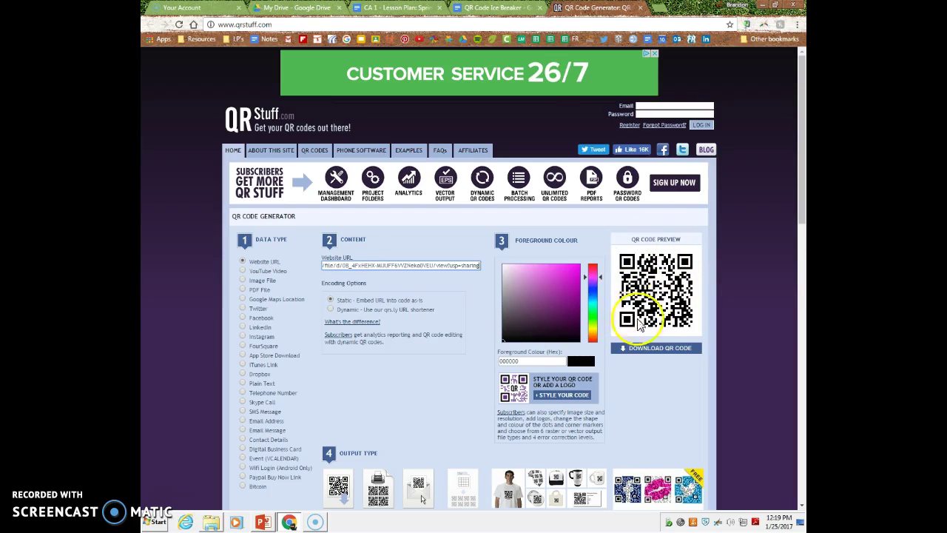
# Step: Download the generated QR code as a PNG named QRCODE to the personal network drive
pyautogui.click(651, 358)
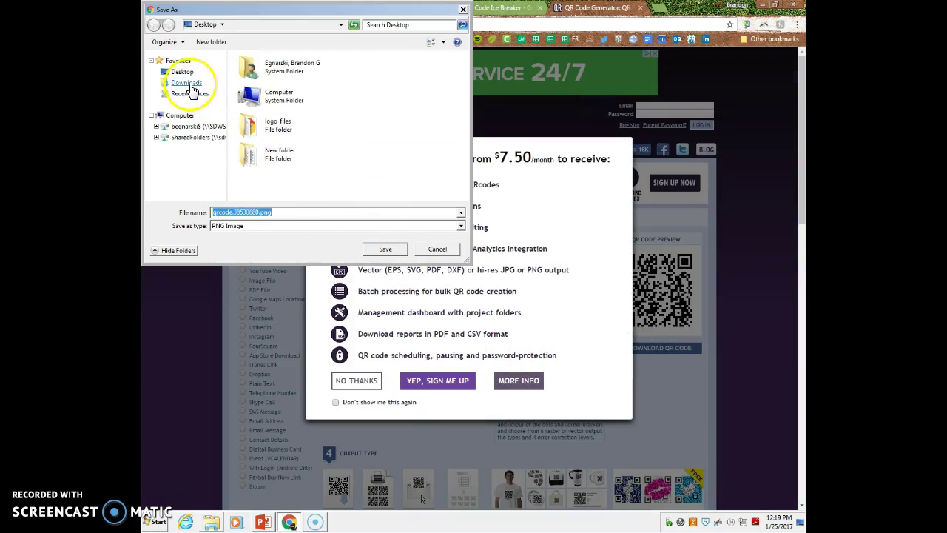
pyautogui.click(185, 126)
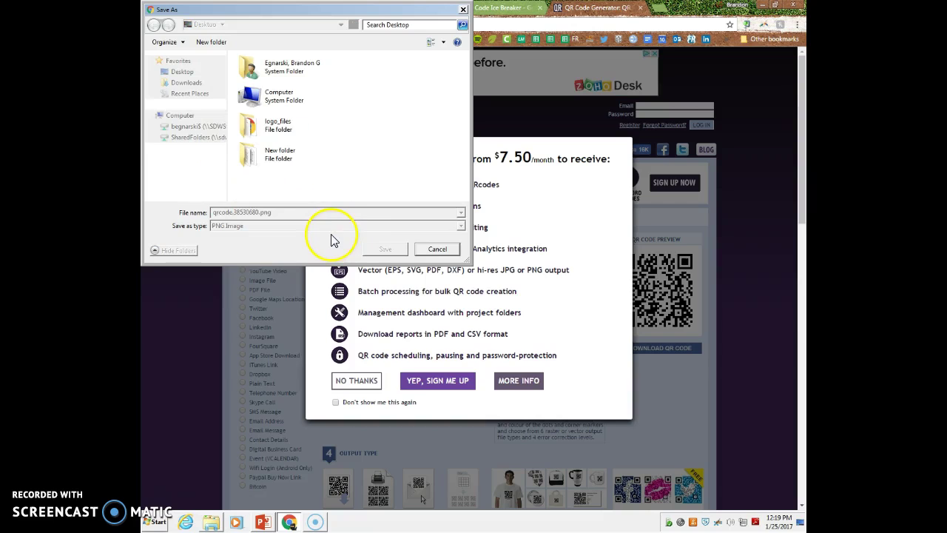
pyautogui.click(189, 126)
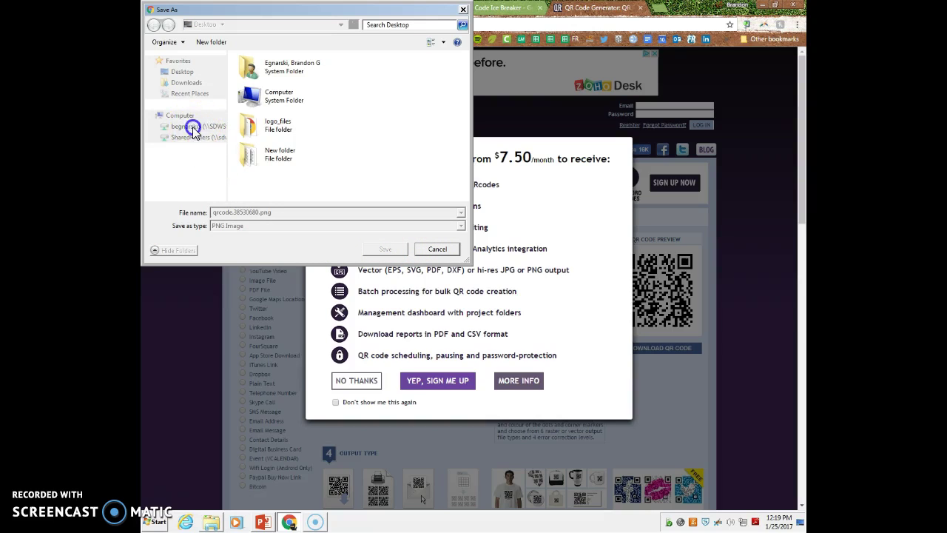
pyautogui.click(239, 212)
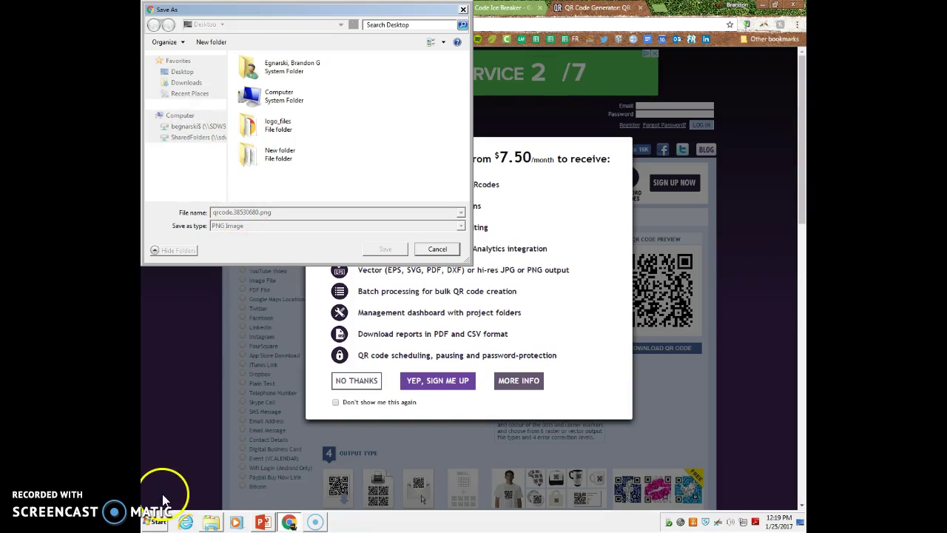
pyautogui.click(263, 214)
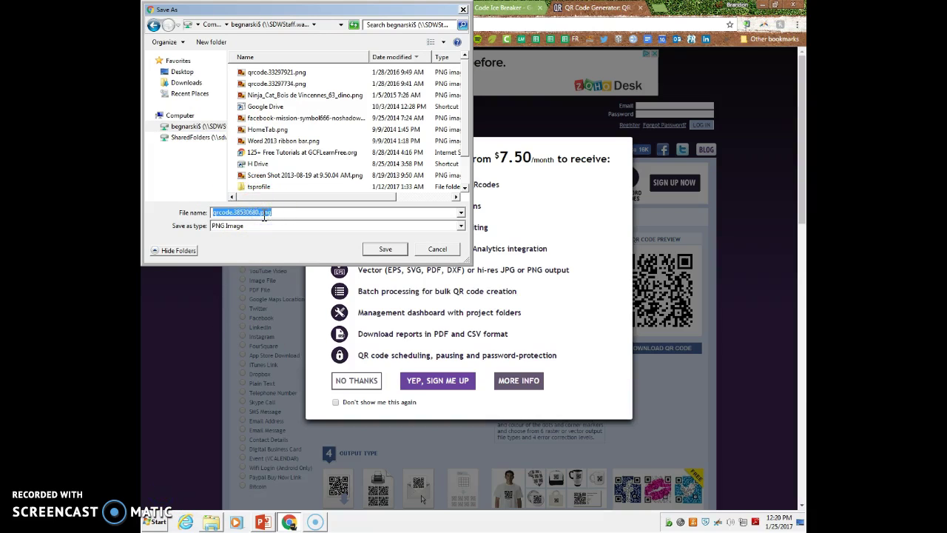
pyautogui.write('QR')
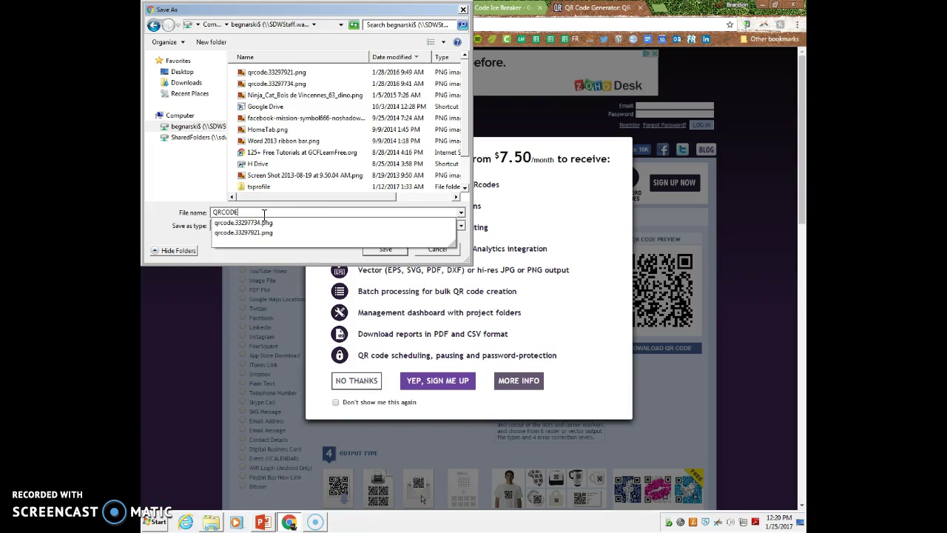
pyautogui.write('CODE')
pyautogui.press('Return')
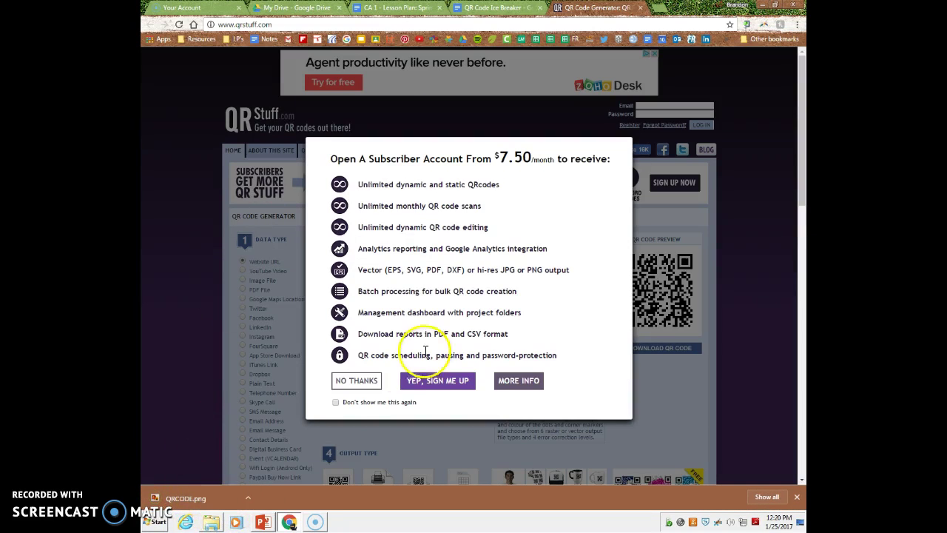
# Step: Decline the subscriber account offer and open the downloaded QRCODE.png in Windows Photo Viewer
pyautogui.click(352, 386)
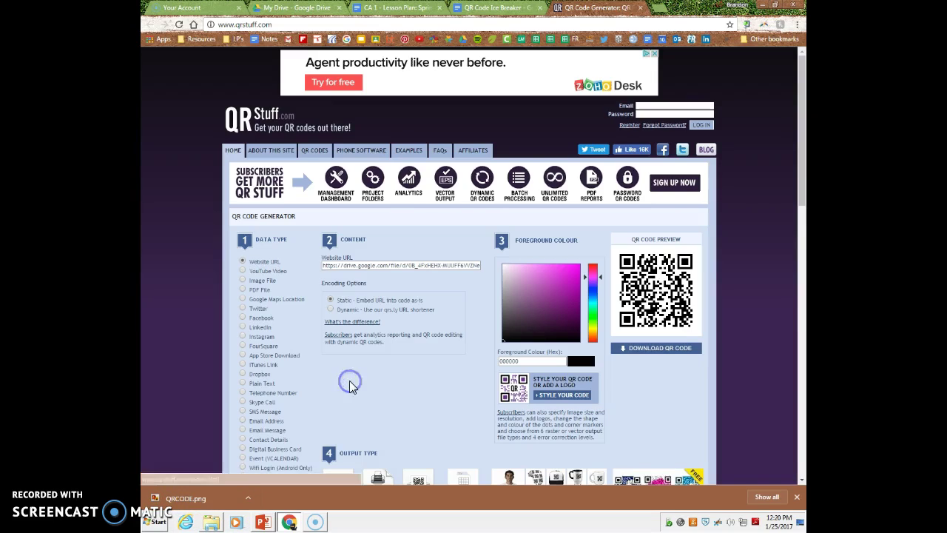
pyautogui.click(198, 497)
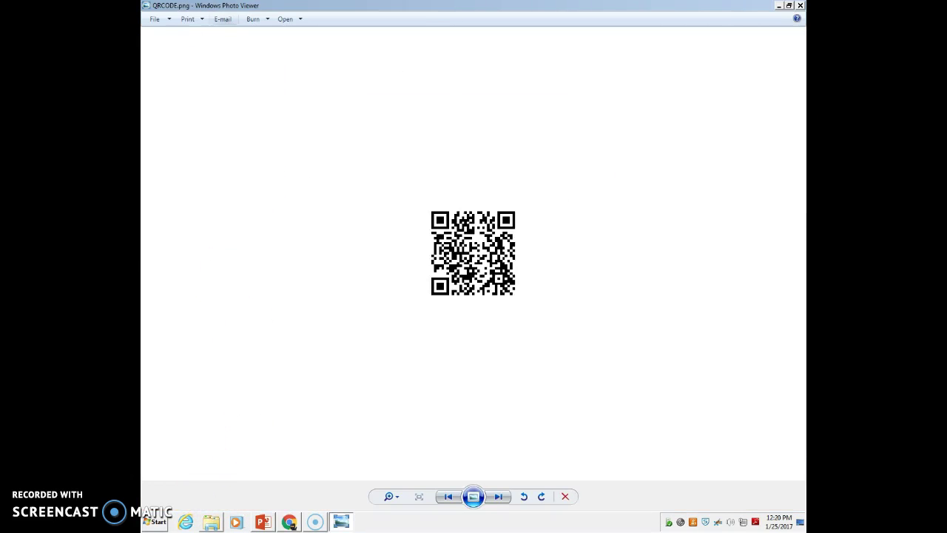
# Step: Open the print settings for the QR code picture and select the printer \\SDWPRTSRV2\wes-rmC121-LJ02
pyautogui.click(200, 20)
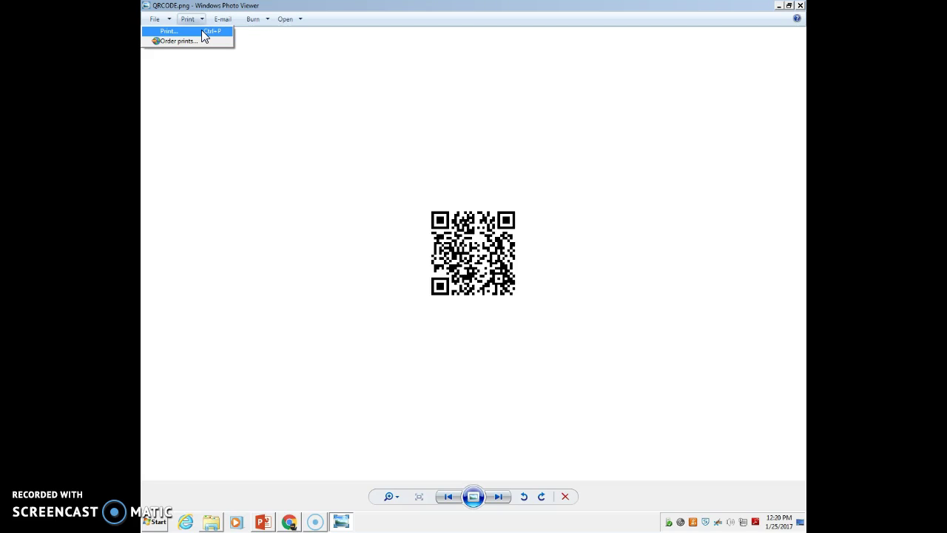
pyautogui.click(202, 31)
pyautogui.click(278, 158)
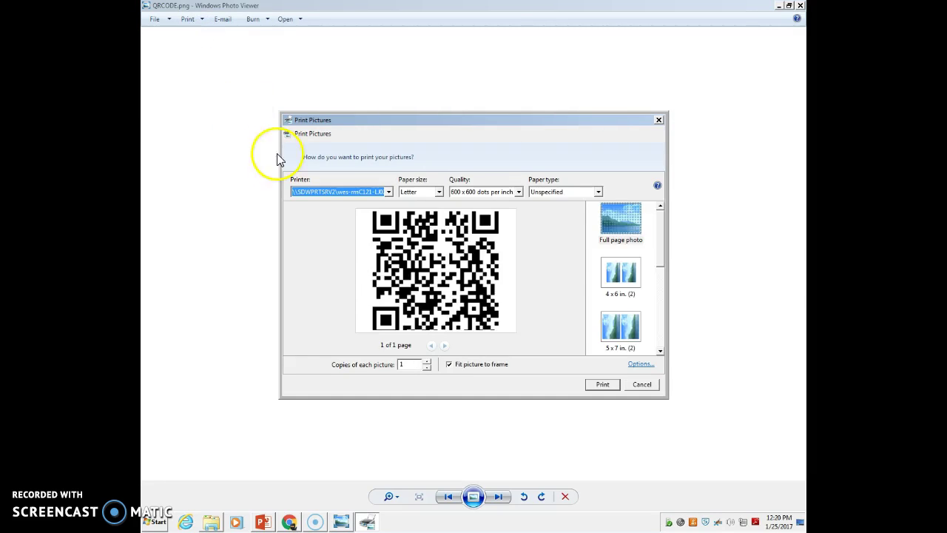
pyautogui.click(387, 191)
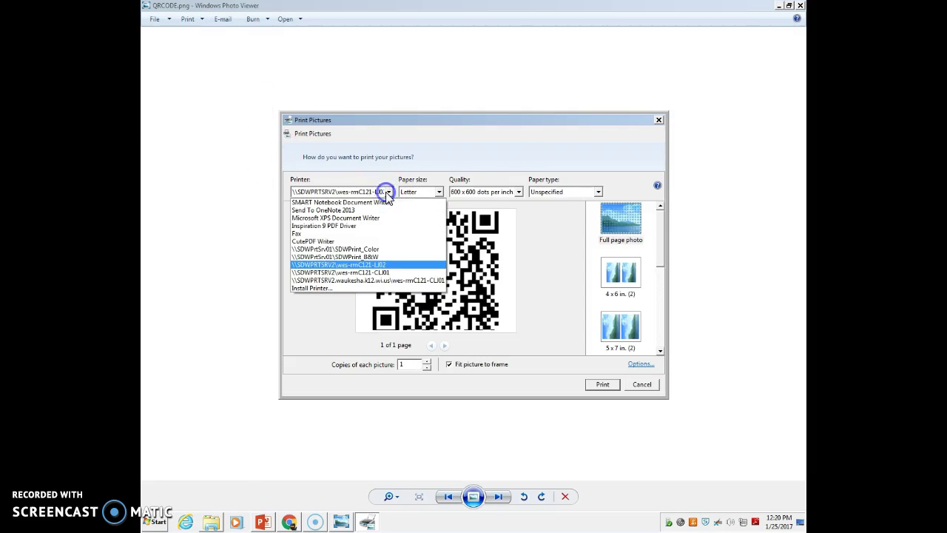
pyautogui.click(378, 265)
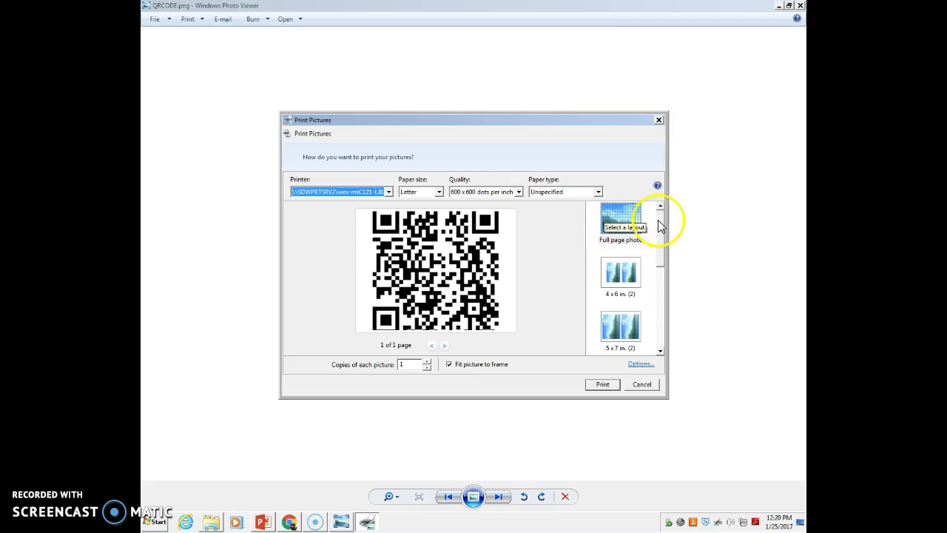
# Step: Choose the Wallet (9) print layout for the QR code and turn off fitting the picture to the frame
pyautogui.moveTo(660, 231); pyautogui.dragTo(657, 333)
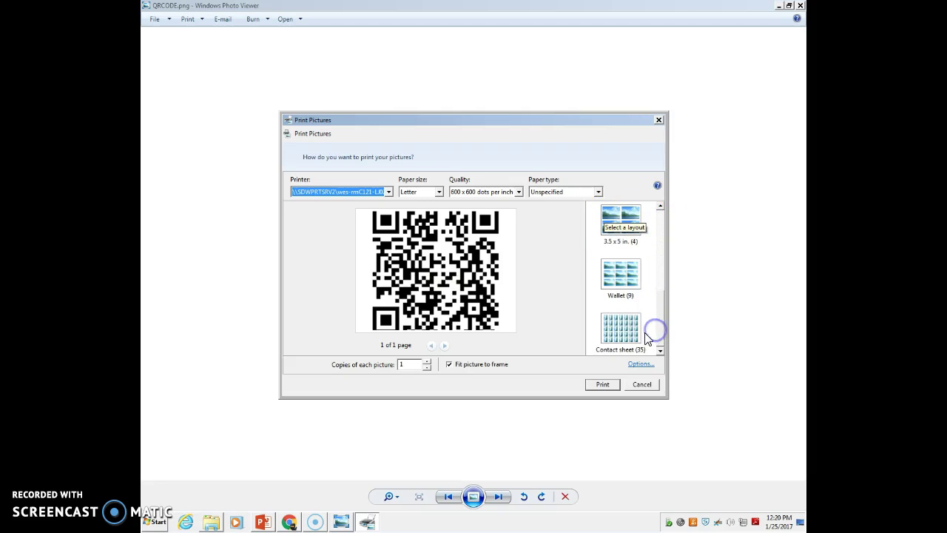
pyautogui.click(632, 276)
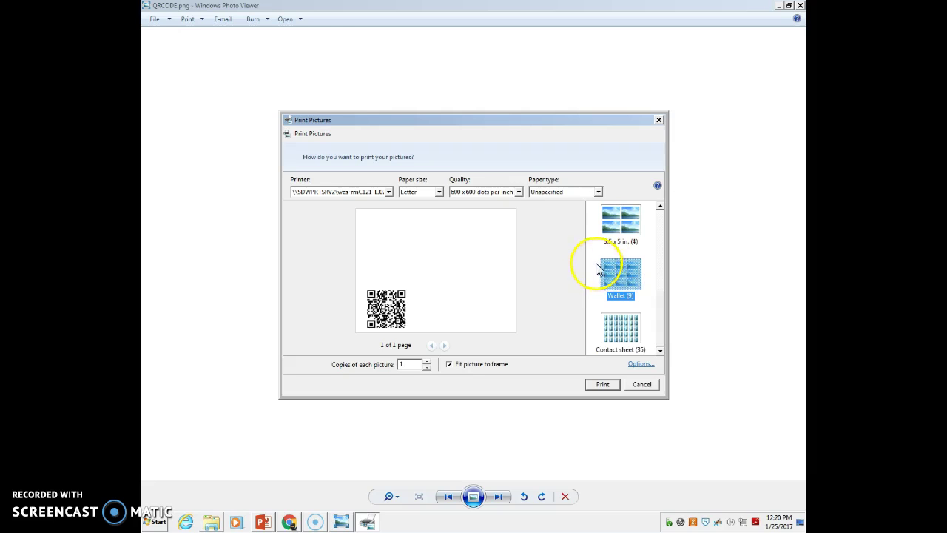
pyautogui.click(449, 366)
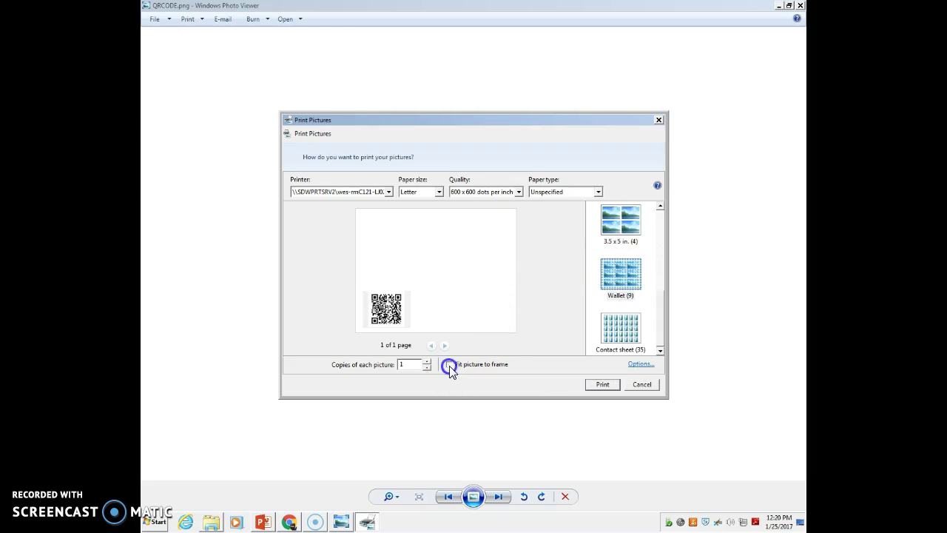
pyautogui.click(450, 366)
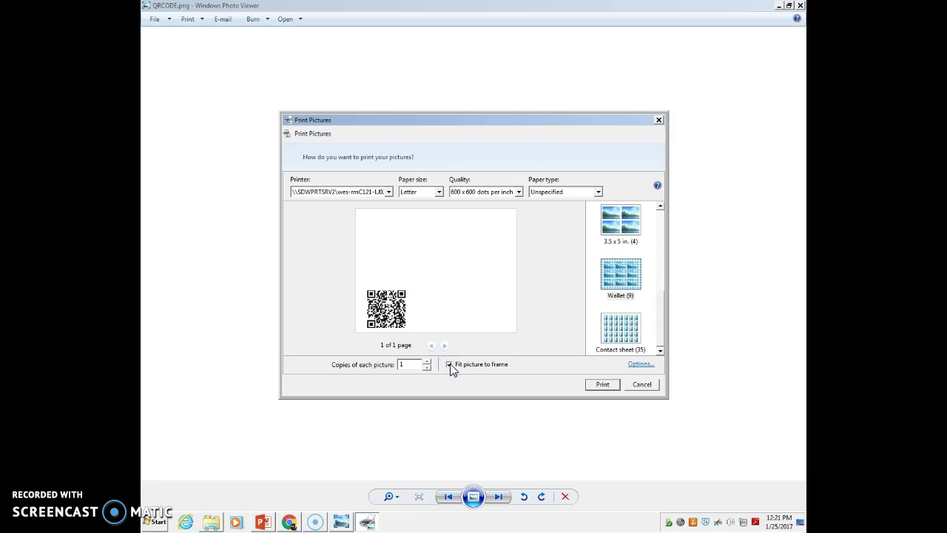
pyautogui.click(449, 366)
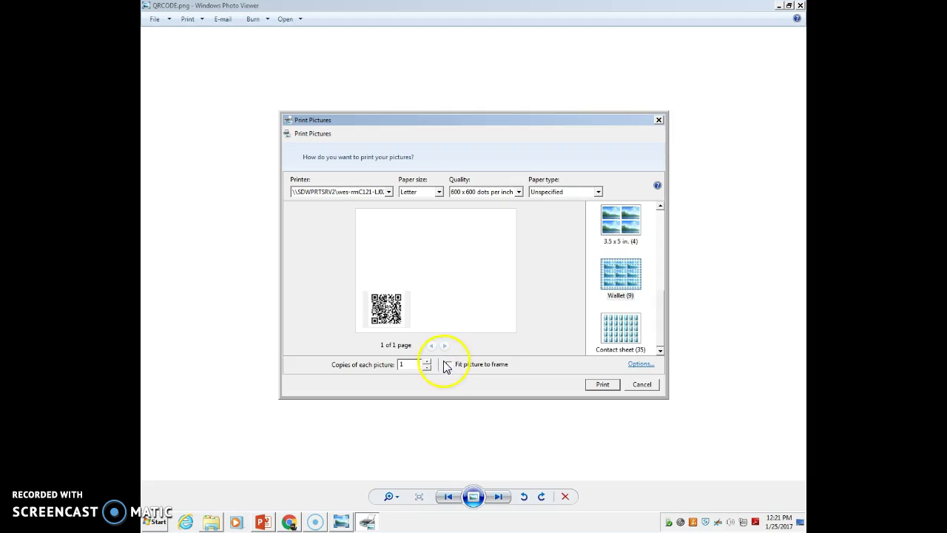